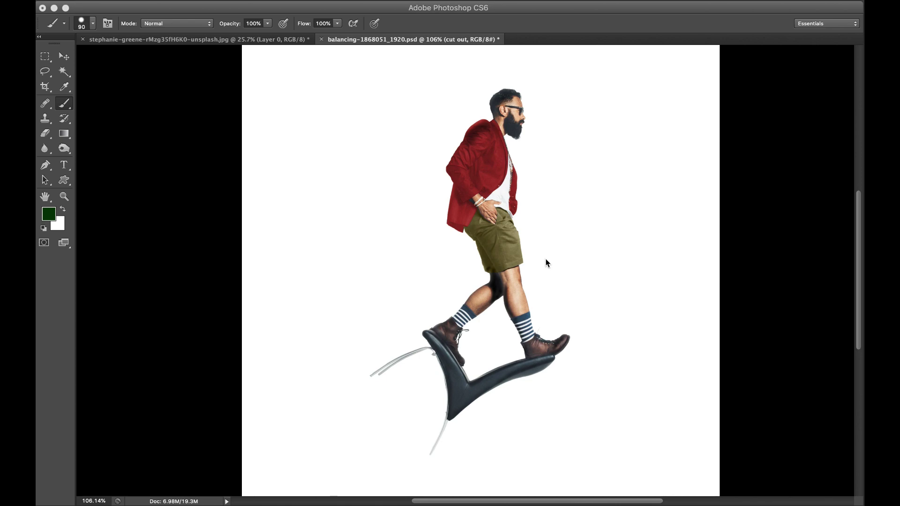
scroll(544, 257, "up", 1)
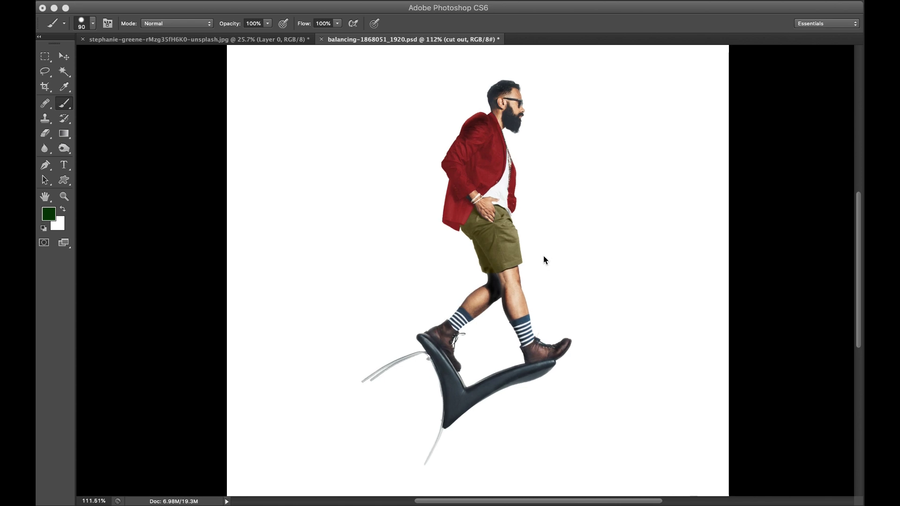
scroll(534, 253, "down", 2)
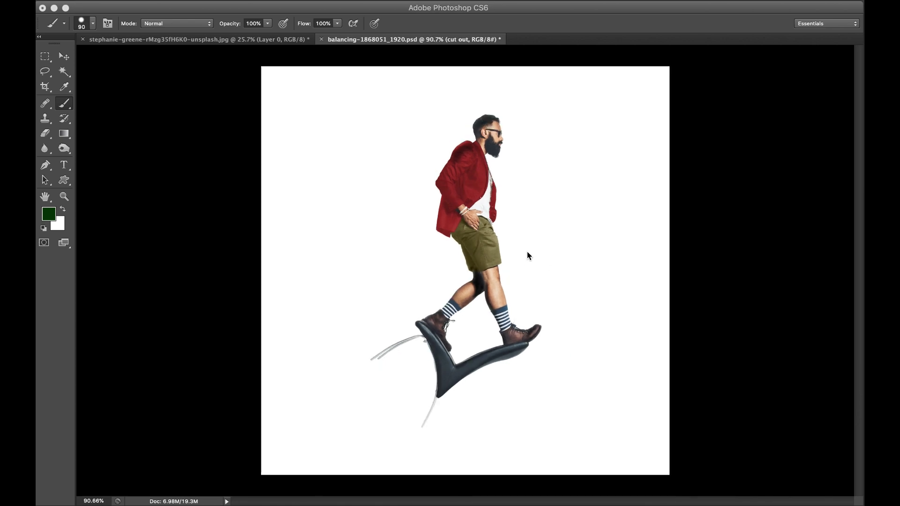
scroll(527, 254, "up", 1)
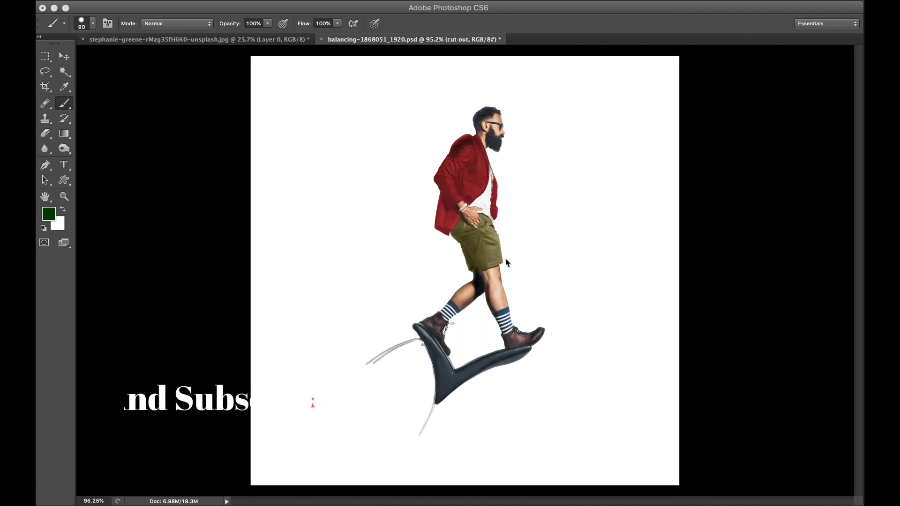
scroll(501, 263, "up", 1)
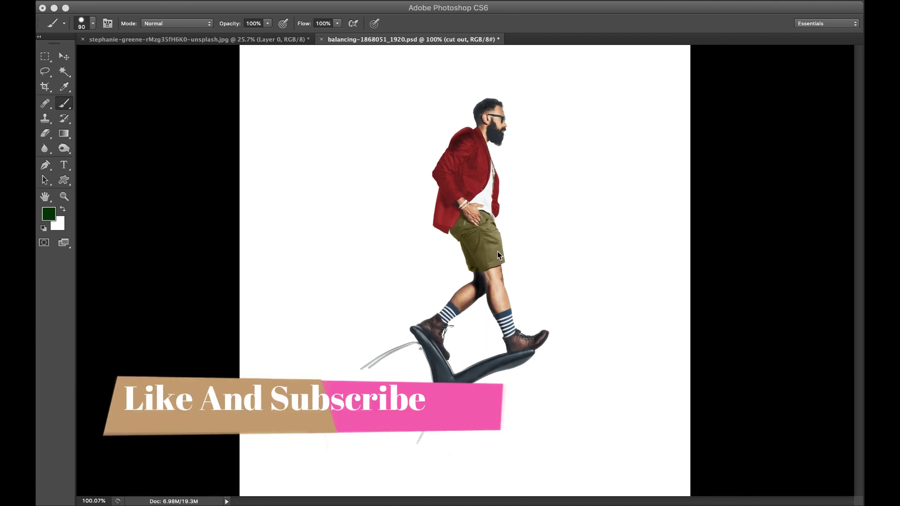
scroll(539, 256, "down", 1)
Bring up the layer list and examine the cut-out man on the white background
key("F7")
scroll(496, 236, "up", 1)
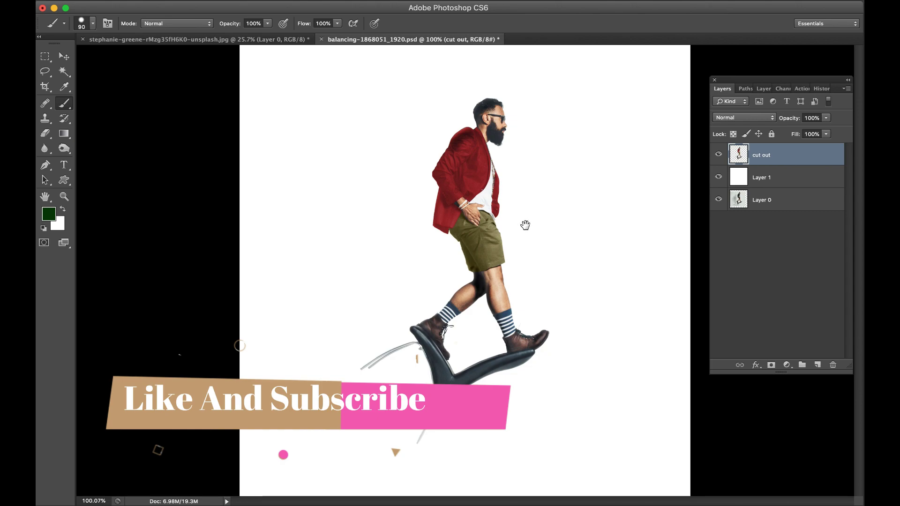
scroll(524, 225, "up", 5)
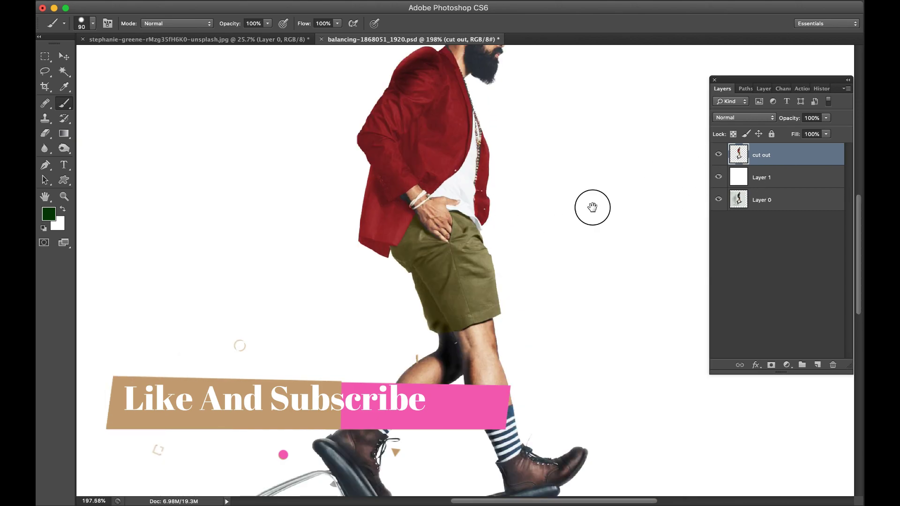
scroll(592, 207, "down", 3)
scroll(558, 285, "up", 3)
scroll(582, 205, "down", 3)
scroll(566, 213, "up", 1)
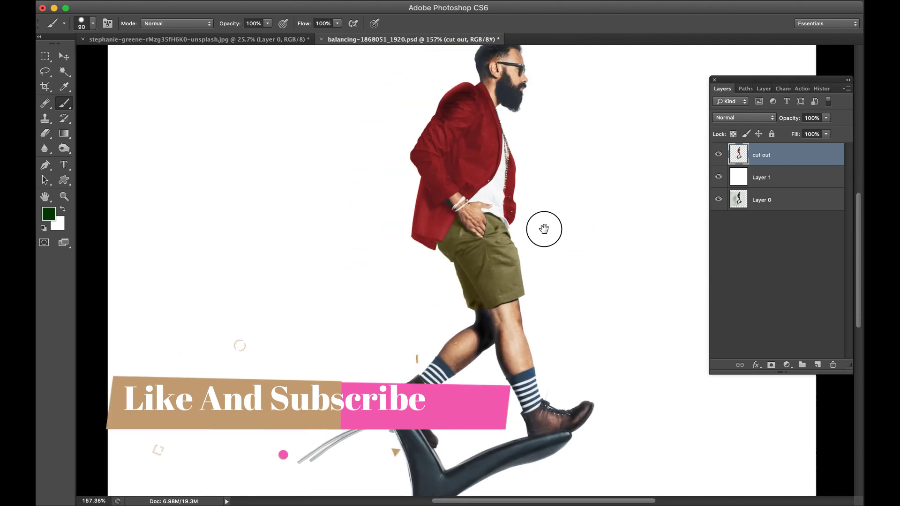
scroll(544, 229, "down", 3)
scroll(569, 227, "up", 2)
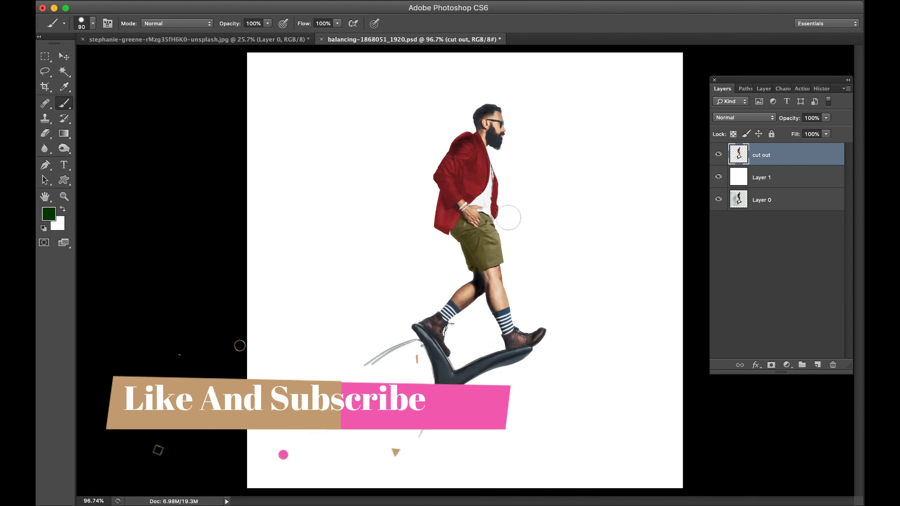
Add a Gradient fill layer directly above Layer 1, using the Black, White preset
left_click(766, 179)
left_click(787, 365)
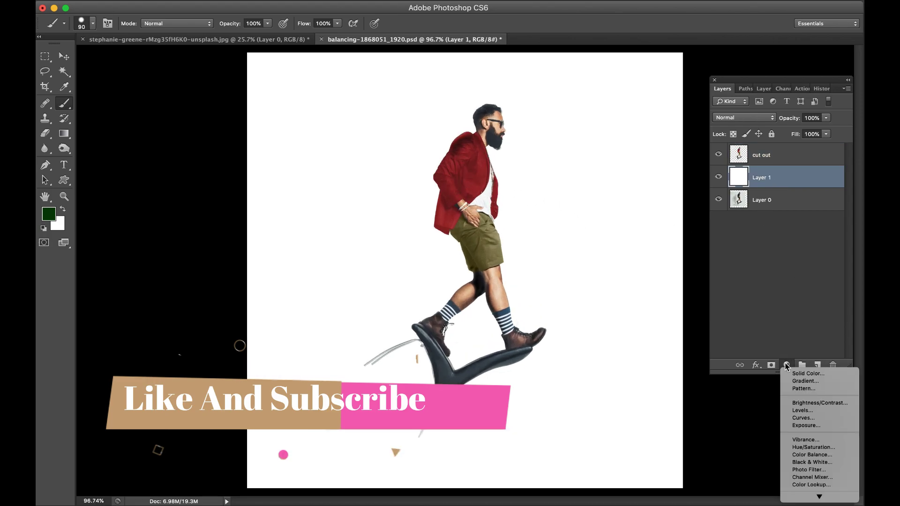
left_click(801, 381)
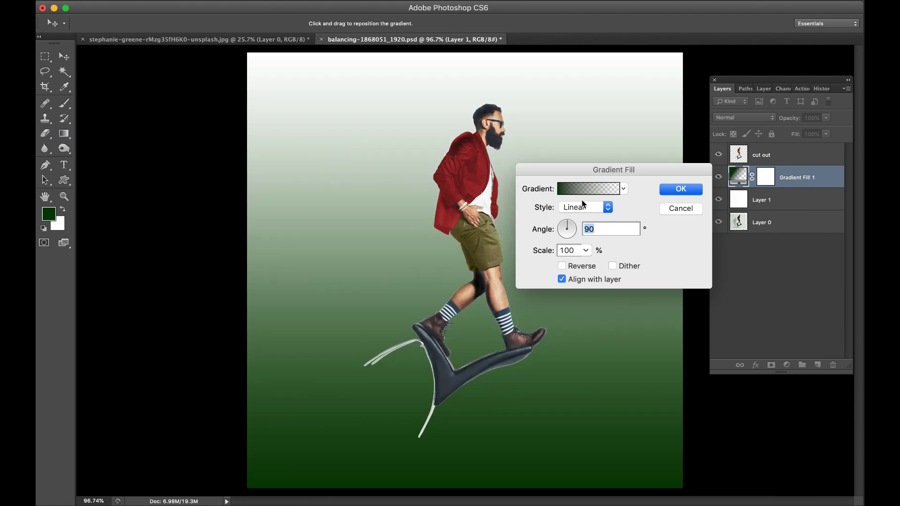
left_click(583, 190)
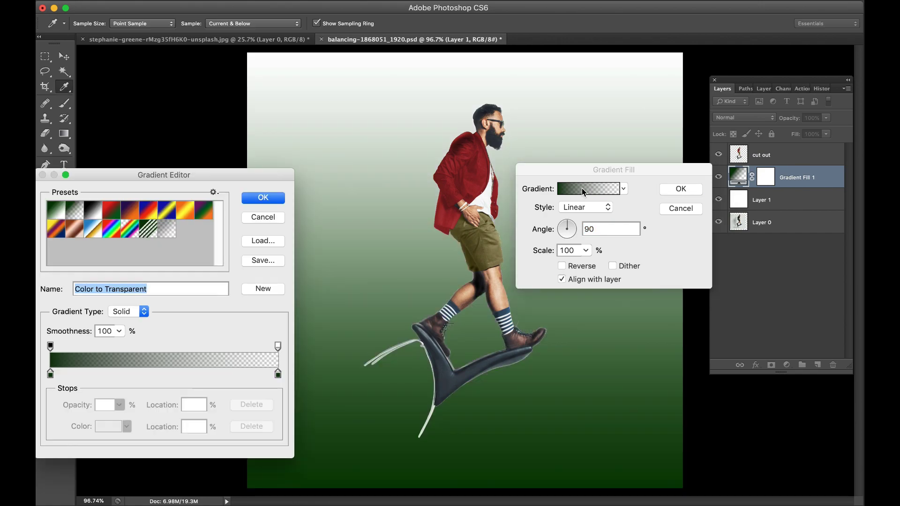
left_click(97, 212)
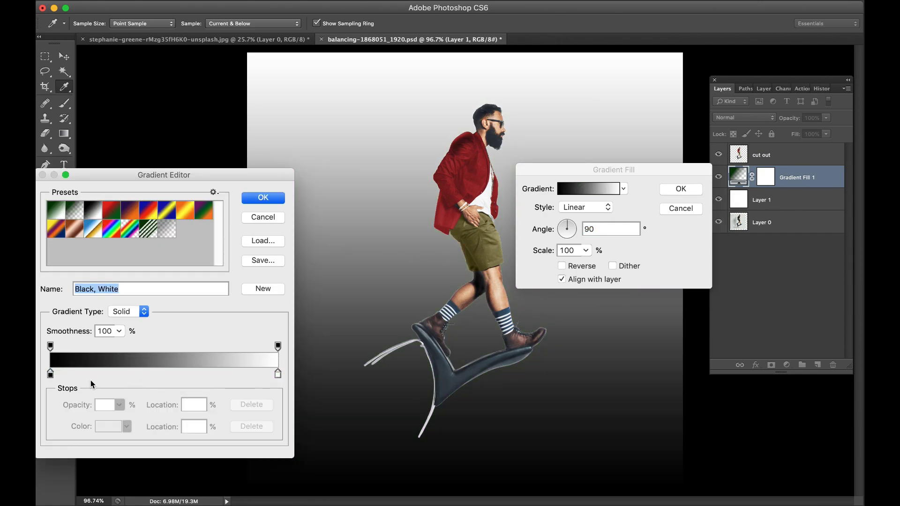
Change the gradient's black colour stop to light violet-blue 9c9cff and accept the edited gradient
double_click(50, 373)
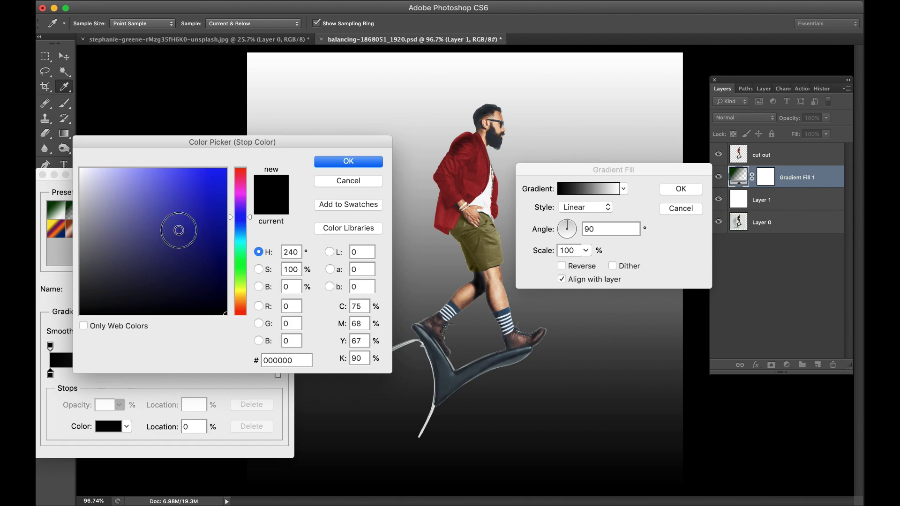
left_click_drag(176, 227, 137, 168)
left_click(137, 168)
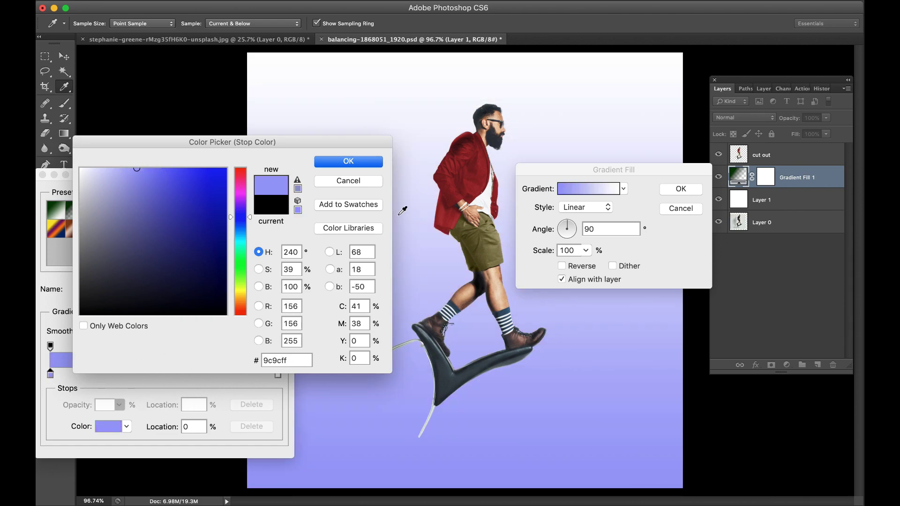
left_click(355, 160)
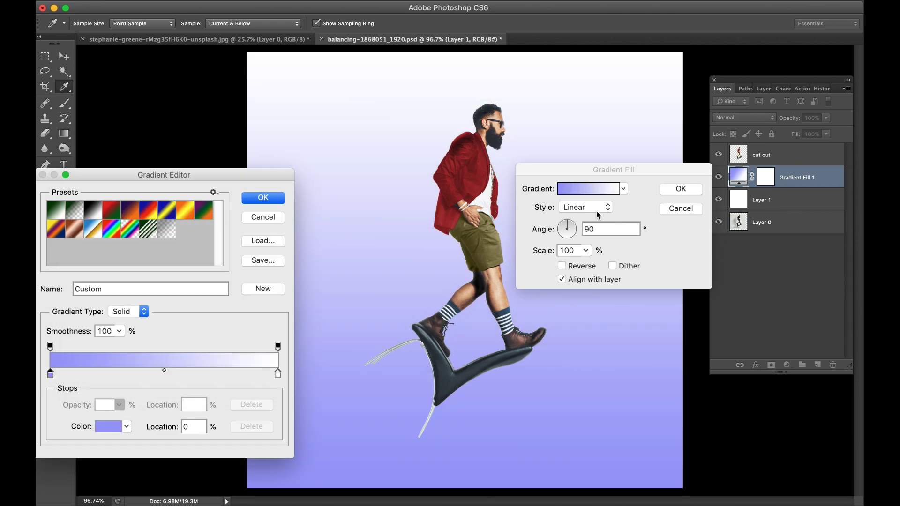
left_click(262, 199)
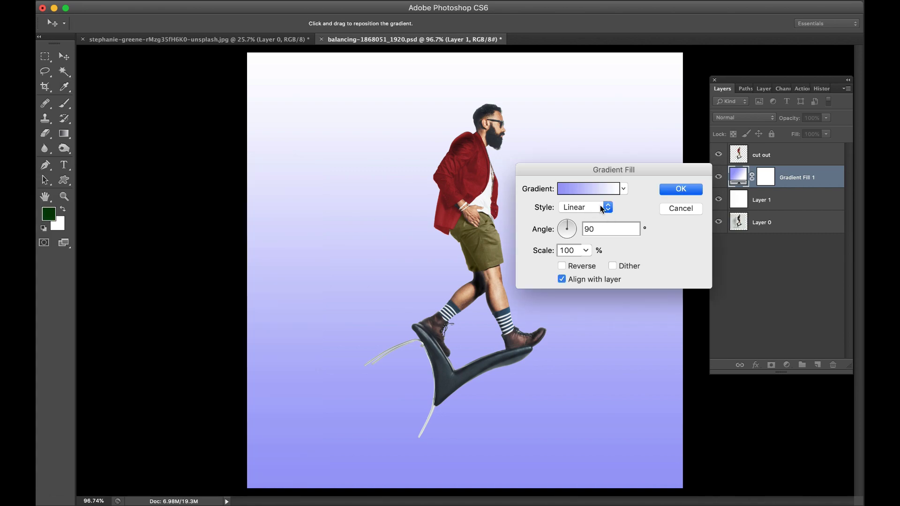
Make the gradient fill Radial and reversed at a scale of 176%, and apply it
left_click(585, 207)
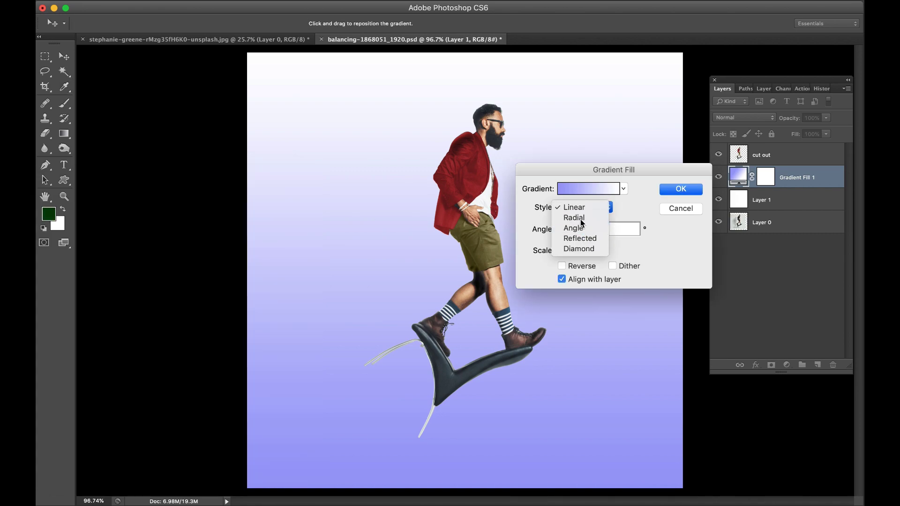
left_click(580, 219)
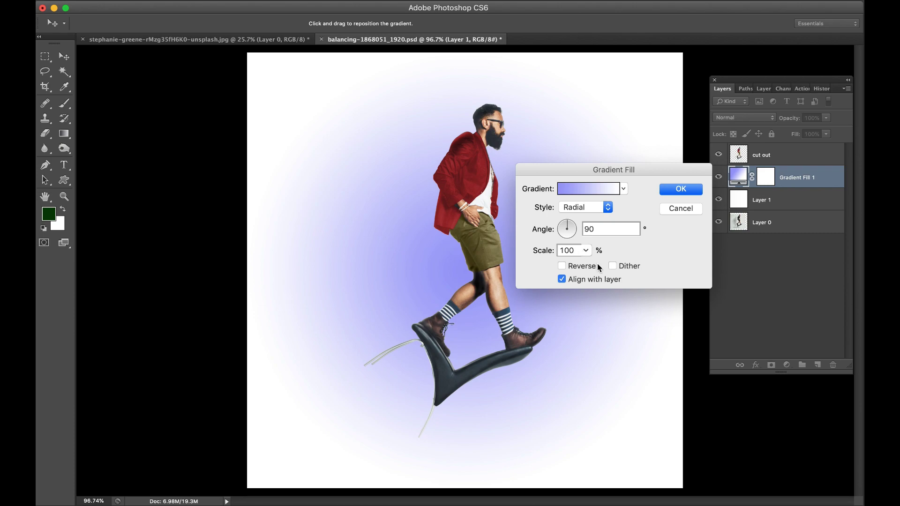
left_click(565, 265)
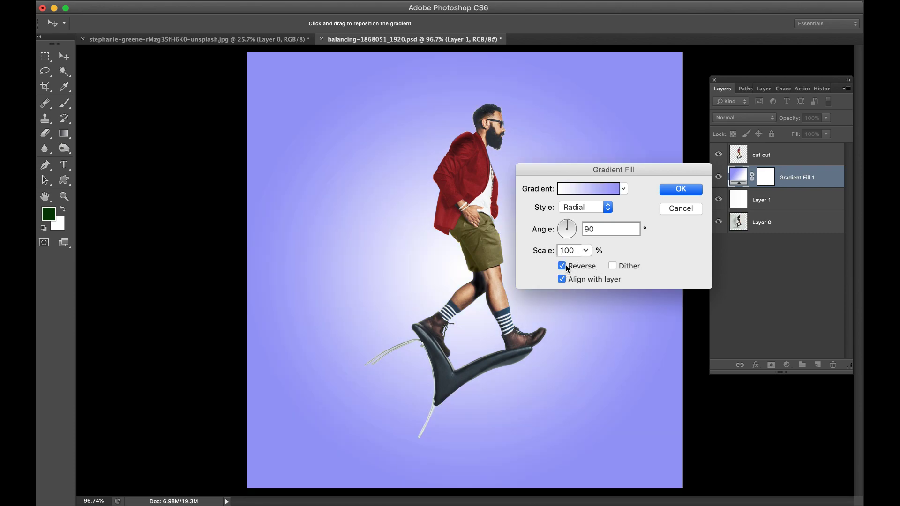
left_click(586, 251)
mouse_move(589, 265)
left_mouse_down()
mouse_move(626, 264)
mouse_move(593, 266)
left_mouse_up()
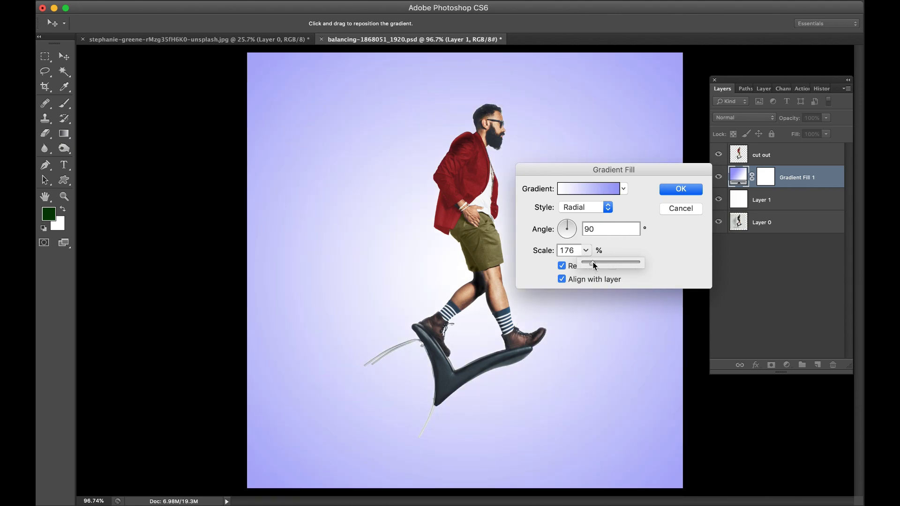
left_click(681, 188)
key("b")
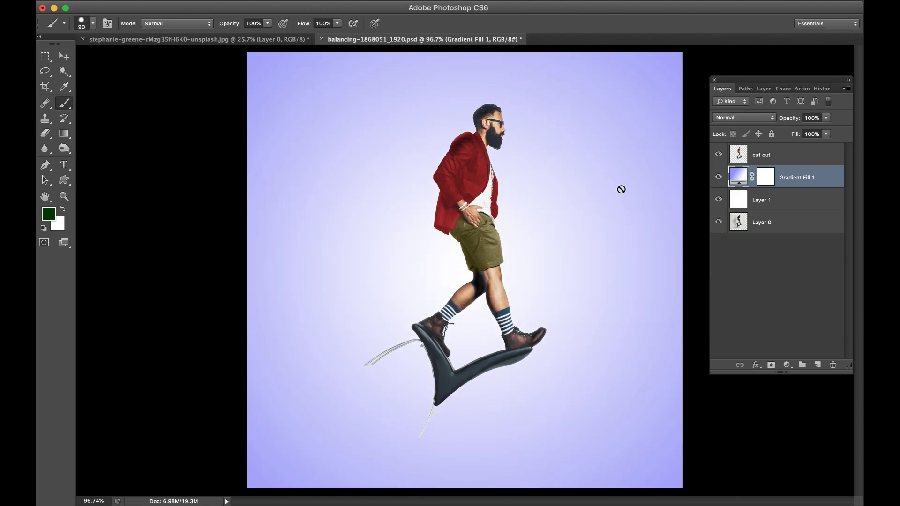
Copy a narrow vertical strip of the red jacket from the cut out layer to a new layer
scroll(425, 189, "up", 5)
left_click_drag(432, 189, 493, 311)
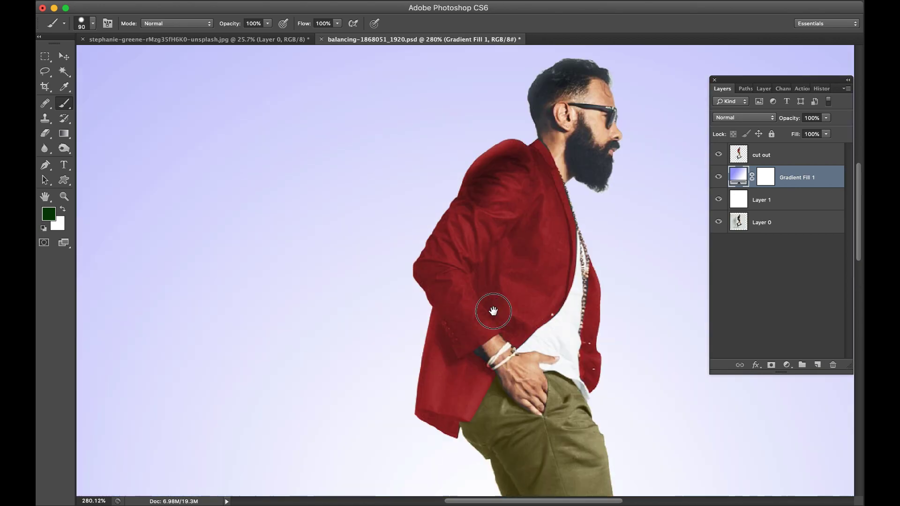
left_click(812, 156)
scroll(568, 202, "up", 4)
key("m")
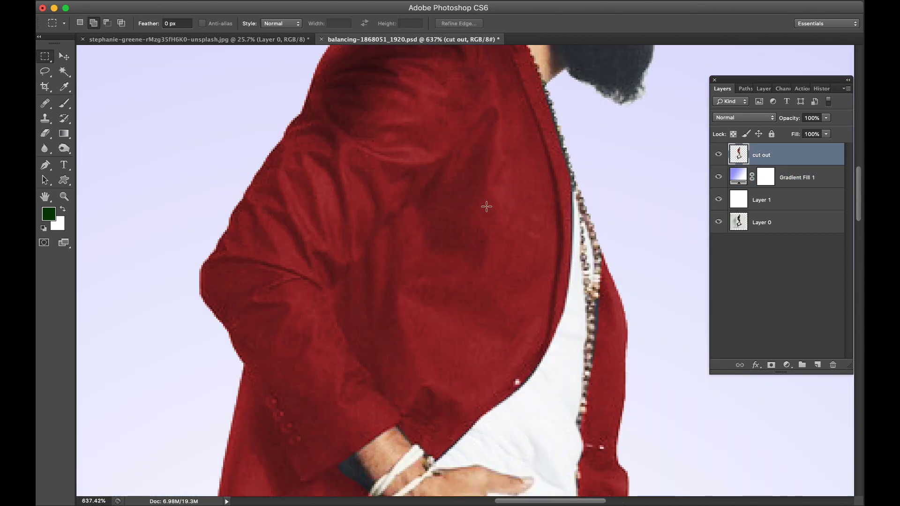
scroll(484, 205, "down", 1)
left_click_drag(464, 188, 489, 360)
scroll(501, 288, "down", 1)
key("ctrl+j")
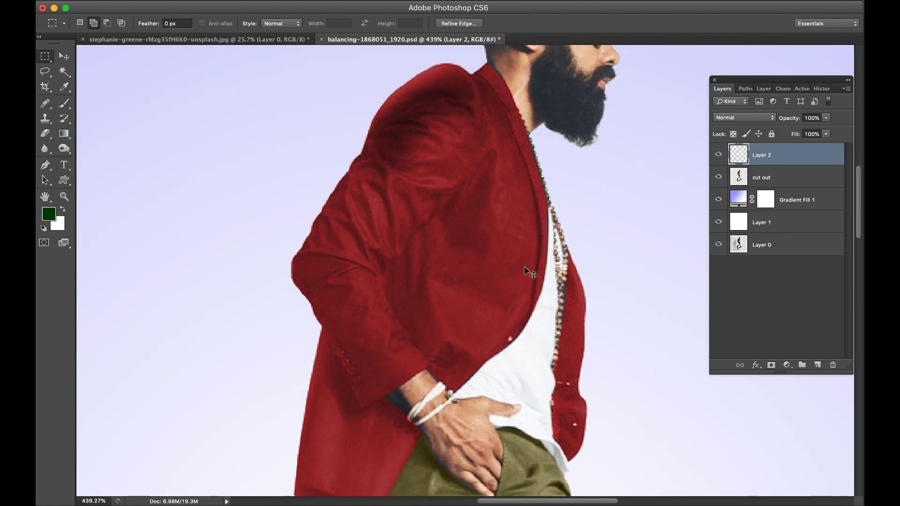
Stretch the copied jacket strip horizontally with Free Transform until it spans the full canvas width
scroll(457, 263, "down", 5)
key("ctrl+t")
left_click_drag(470, 268, 814, 267)
scroll(467, 267, "down", 1)
left_click_drag(466, 267, 136, 248)
scroll(244, 255, "down", 4)
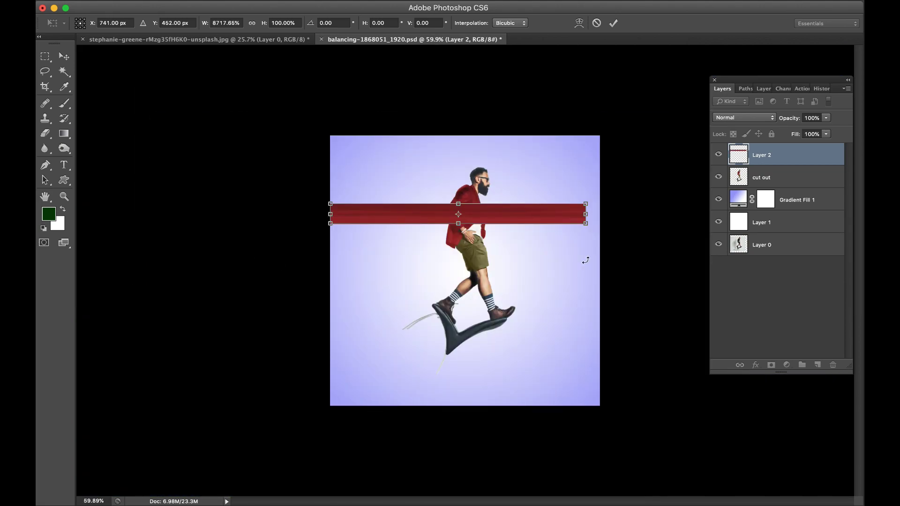
mouse_move(589, 215)
left_mouse_down()
mouse_move(596, 209)
mouse_move(589, 215)
left_mouse_up()
key("Return")
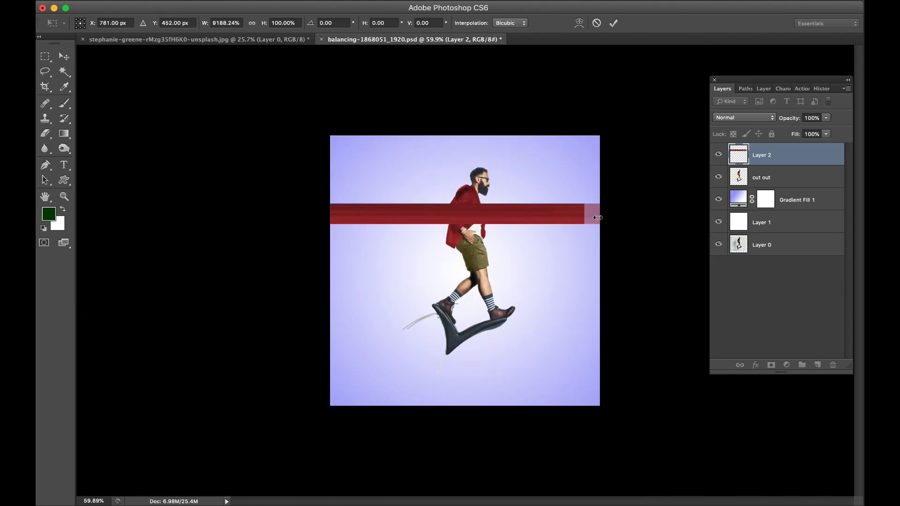
Select a narrow vertical strip from the white shirt down into the shorts and copy it from the cut out layer to a new layer
key("m")
scroll(577, 220, "up", 1)
scroll(468, 225, "up", 4)
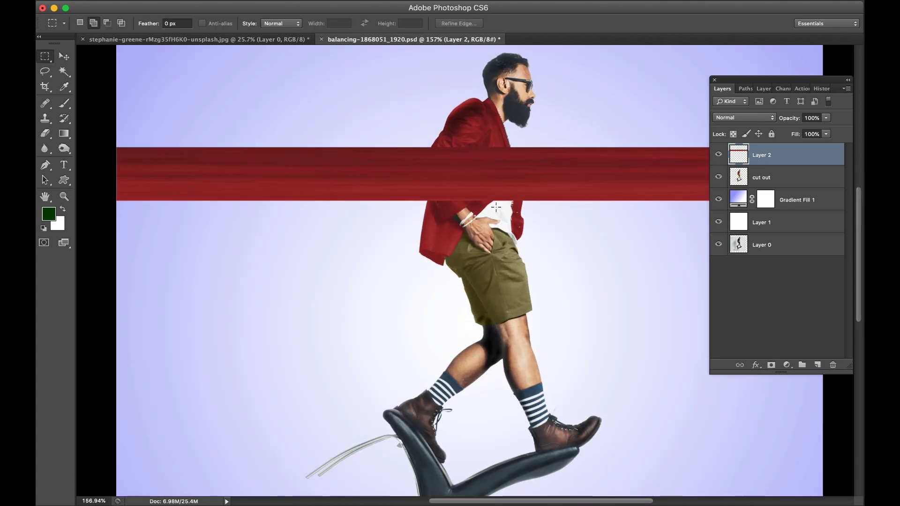
left_click_drag(500, 205, 513, 280)
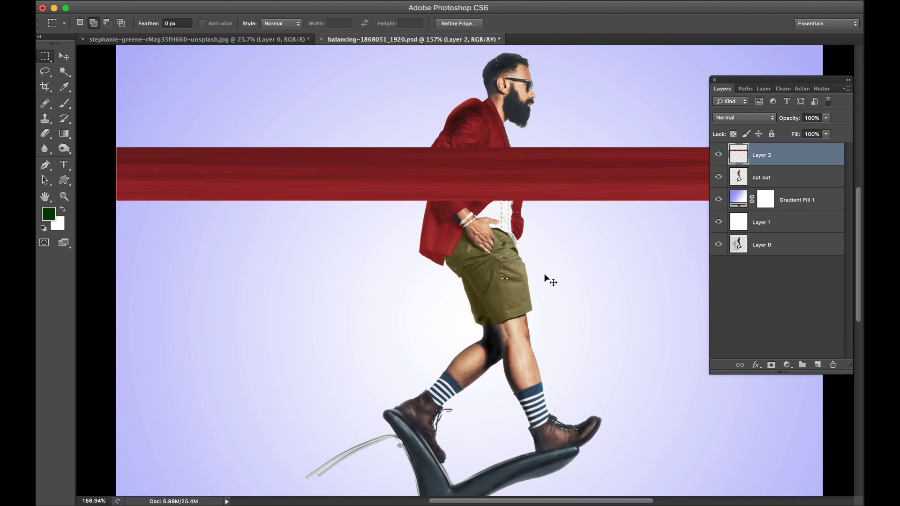
key("super+j")
left_click(525, 178)
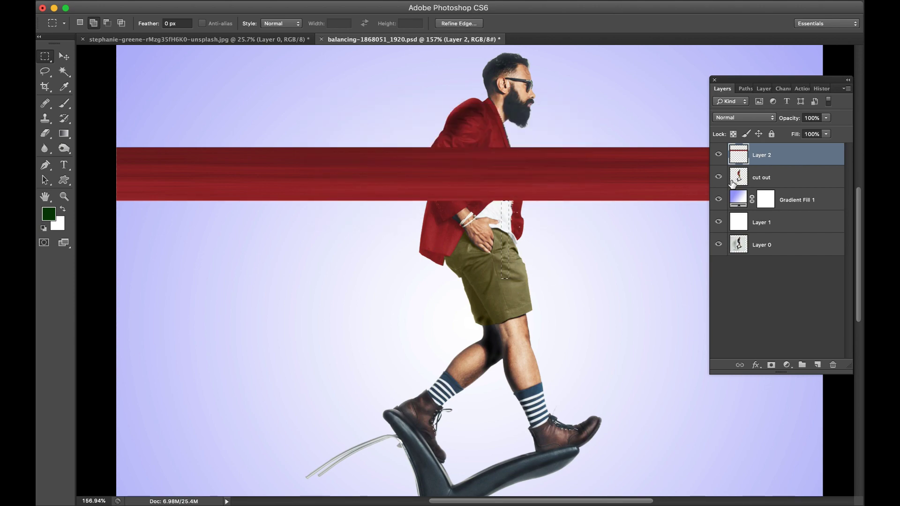
left_click(797, 178)
key("super+j")
Stretch the shirt-and-shorts strip horizontally with Free Transform to cover the canvas from edge to edge
key("super+t")
scroll(501, 235, "down", 2)
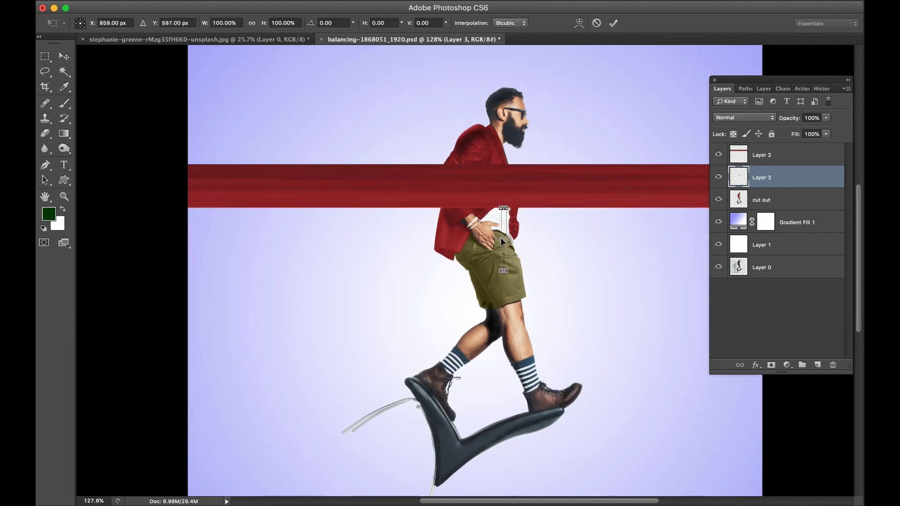
left_click_drag(500, 239, 187, 230)
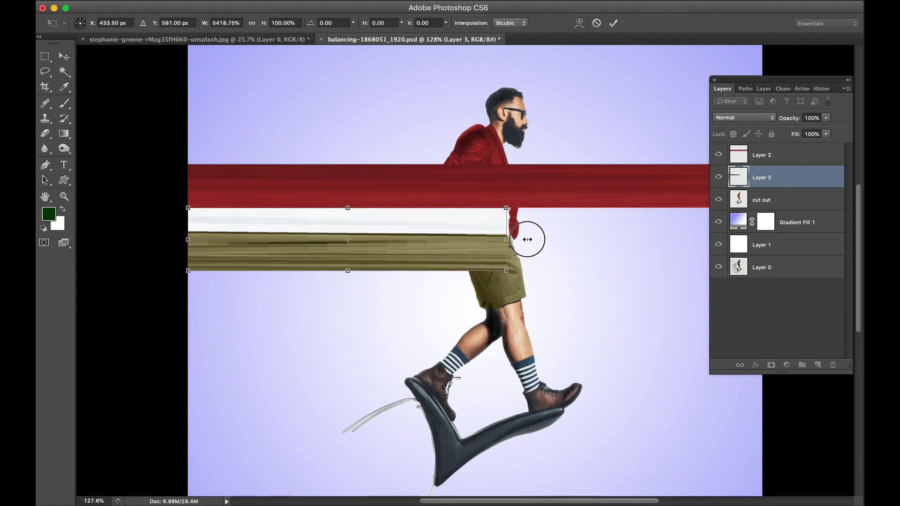
left_click_drag(527, 240, 776, 232)
scroll(390, 258, "down", 4)
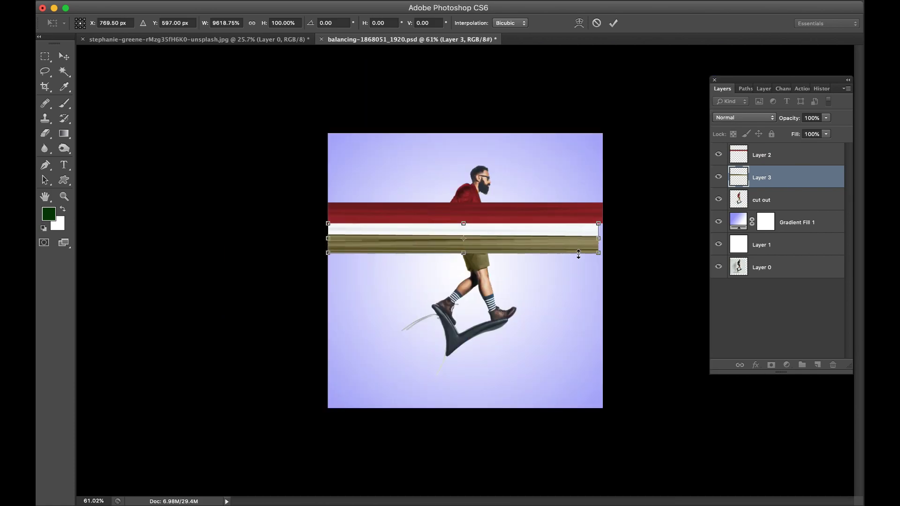
left_click_drag(605, 238, 602, 239)
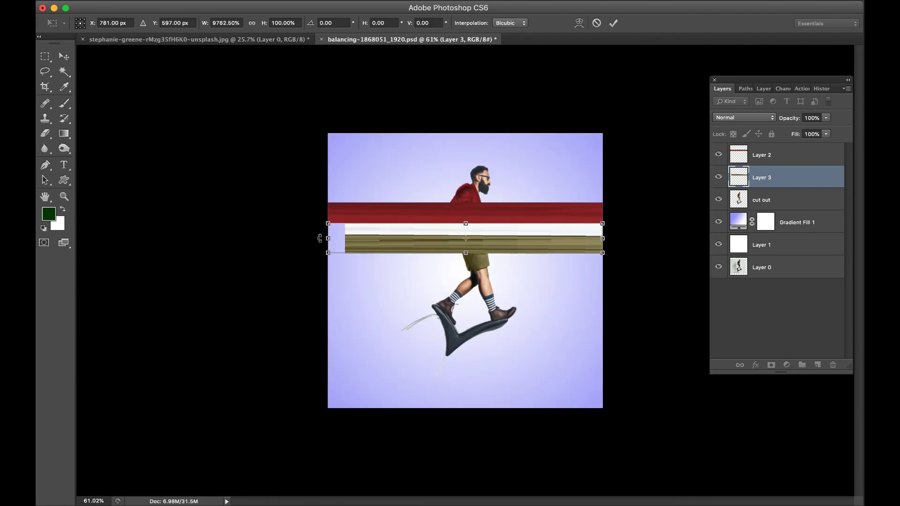
left_click_drag(324, 238, 321, 237)
key("Return")
Select a narrow vertical strip of skin on the man's front leg and copy it from the cut out layer to a new layer
scroll(328, 242, "up", 5)
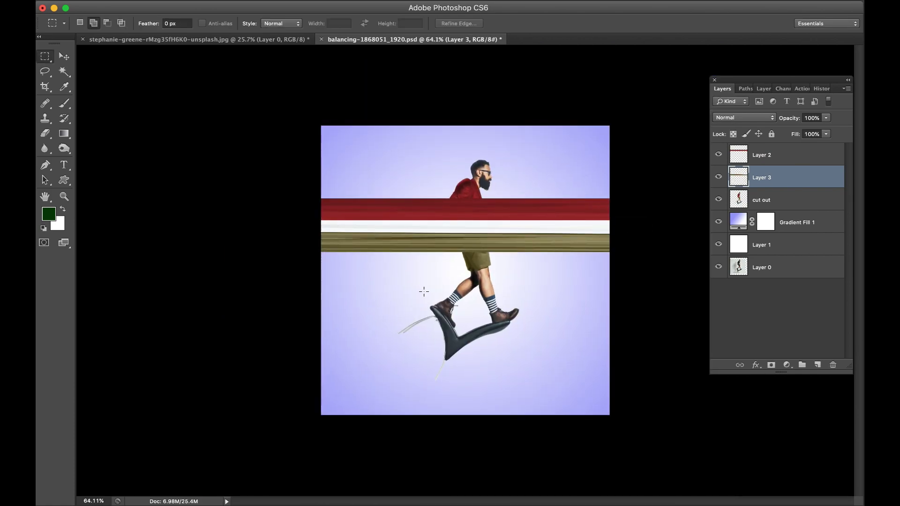
scroll(536, 336, "up", 2)
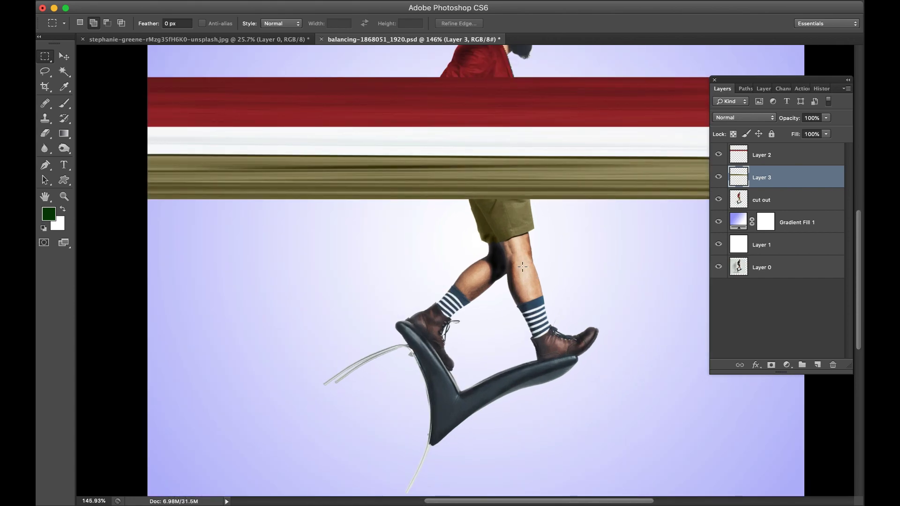
left_click_drag(513, 249, 533, 291)
key("ctrl+j")
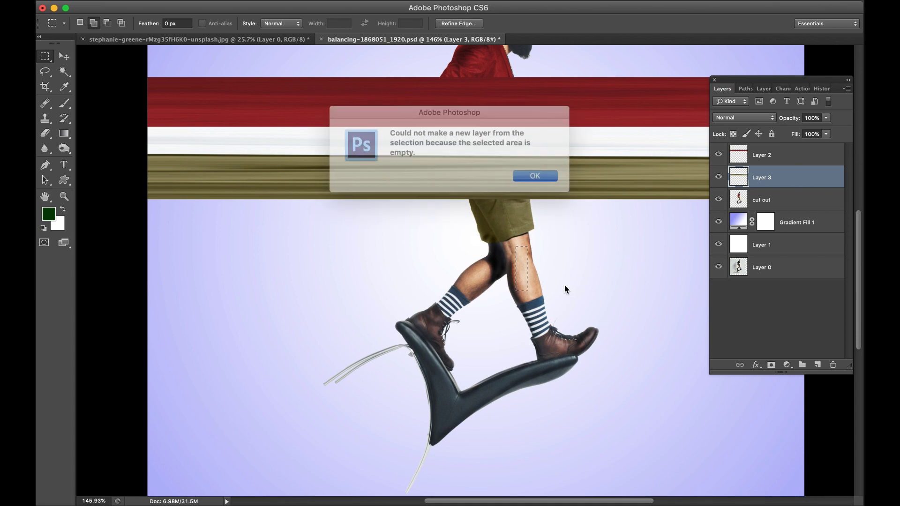
left_click(534, 176)
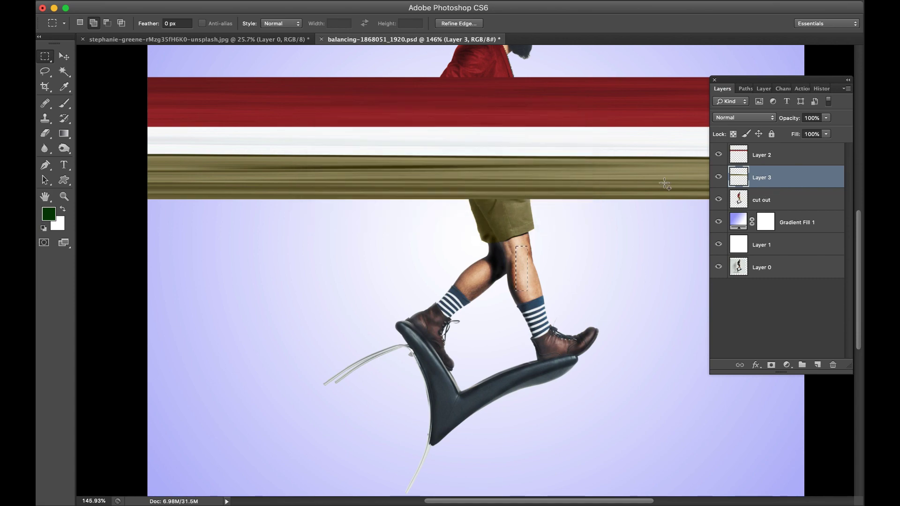
left_click(806, 200)
key("ctrl+j")
Move the skin strip directly below the shorts stripe and stretch it with Free Transform across the full canvas width
key("ctrl+t")
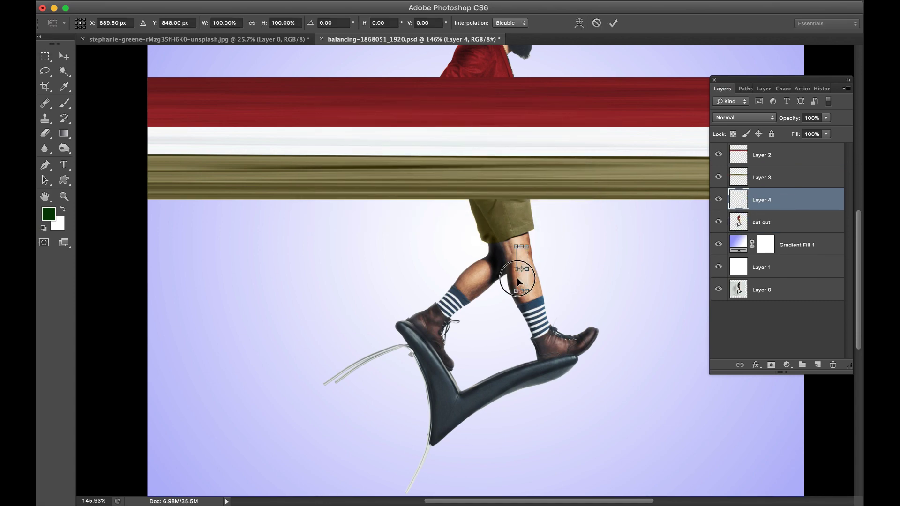
left_click_drag(516, 277, 479, 227)
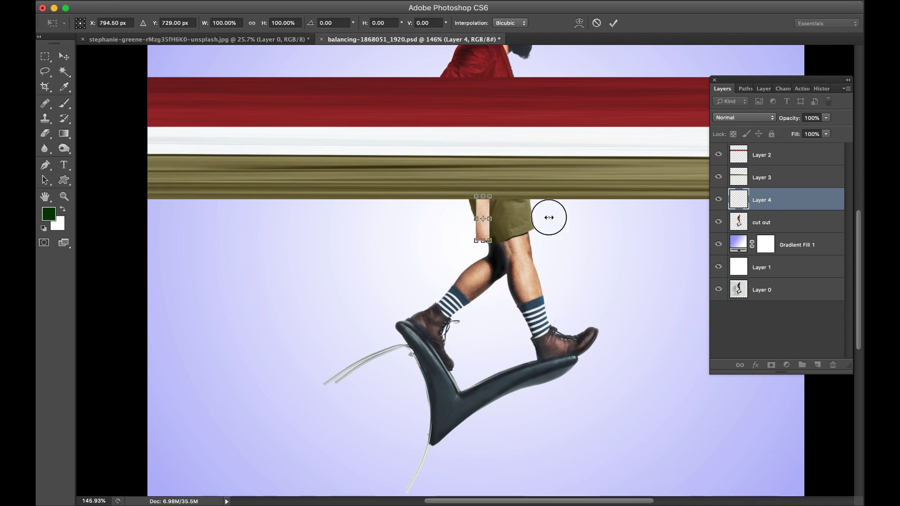
left_click_drag(549, 217, 790, 218)
left_click_drag(477, 215, 148, 197)
scroll(393, 206, "down", 2)
scroll(392, 207, "down", 2)
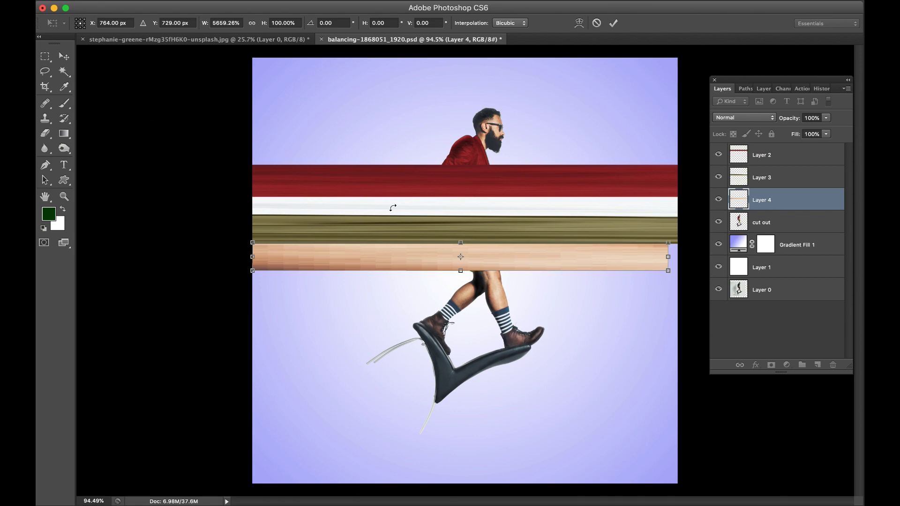
left_click_drag(666, 256, 677, 255)
key("Return")
Merge the three stripe layers into a single layer and check it by toggling its visibility
left_click(798, 185, "shift")
left_click(787, 156, "shift")
key("super+e")
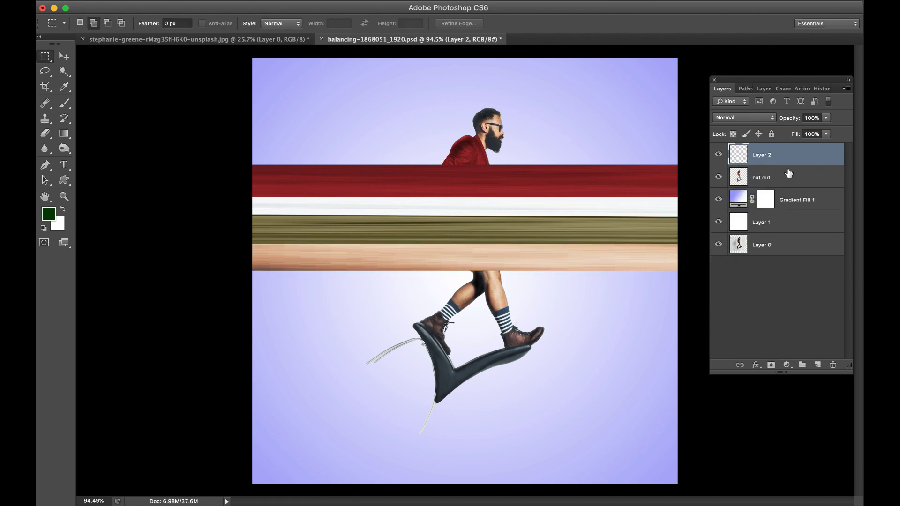
left_click(718, 154)
left_click(719, 154)
Apply the Polar Coordinates distort filter to the merged stripes with the Rectangular to Polar option
left_click(312, 2)
mouse_move(321, 142)
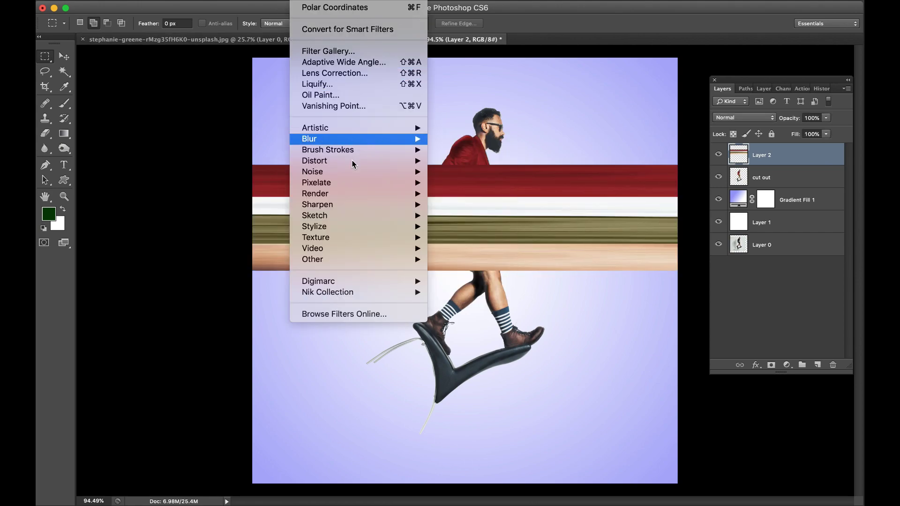
mouse_move(351, 161)
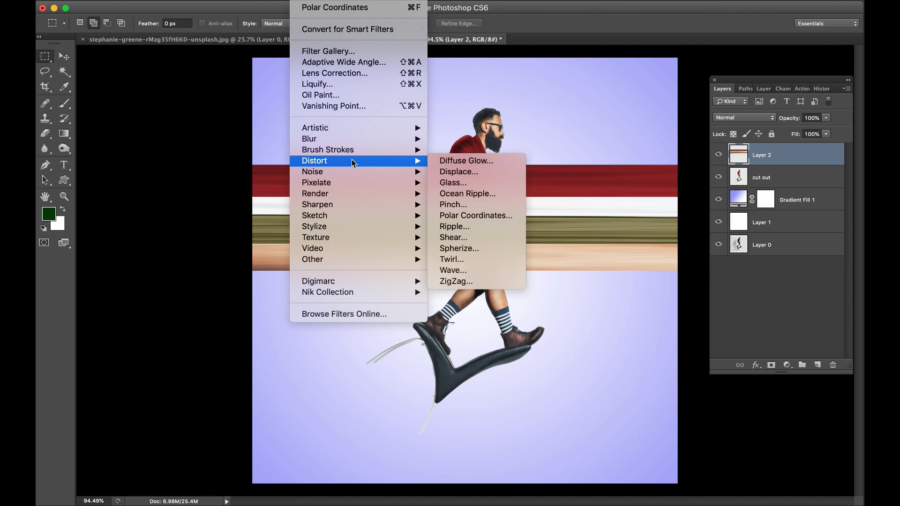
left_click(469, 215)
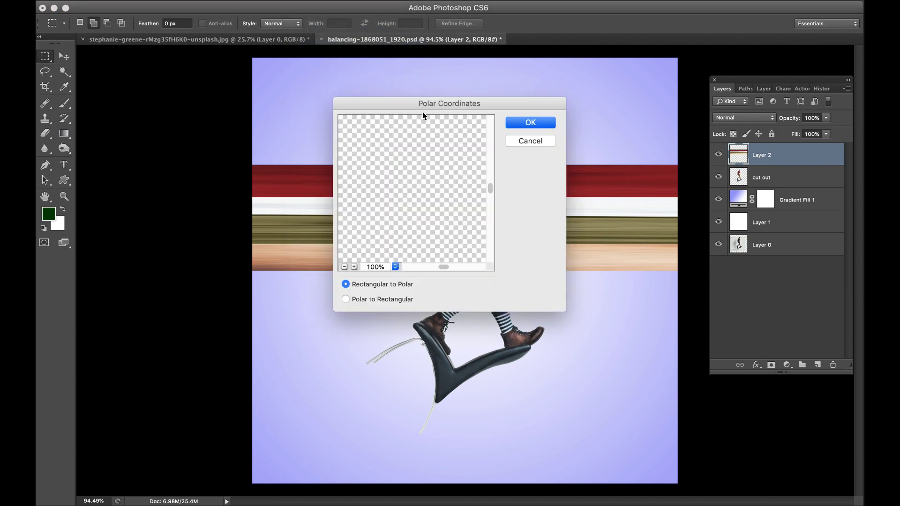
left_click_drag(422, 112, 557, 111)
left_click_drag(531, 172, 542, 192)
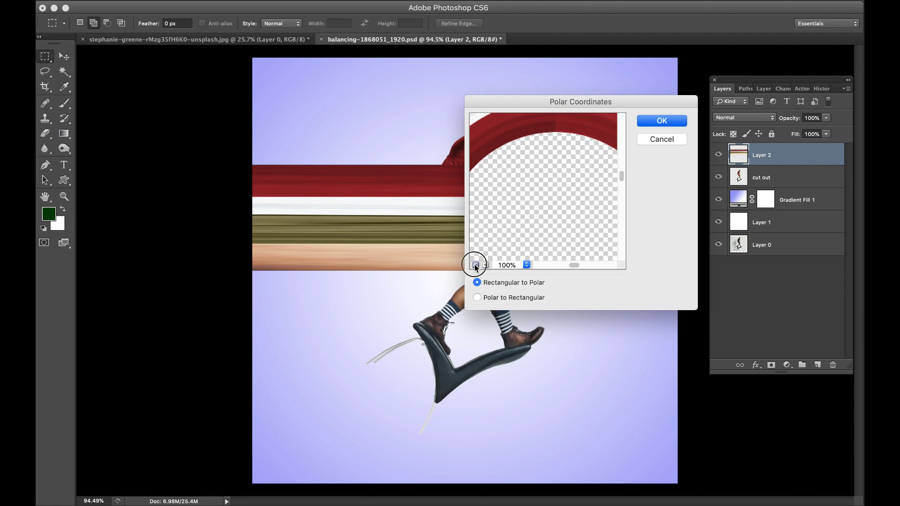
left_click(475, 265)
left_click(662, 122)
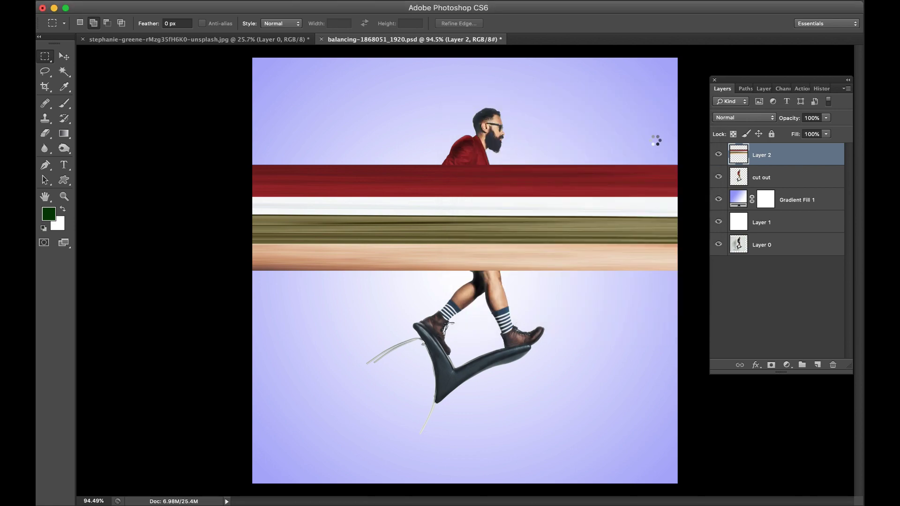
Rotate the striped ring clockwise with Free Transform so its seam sits to the right of the ring's top
key("ctrl+t")
left_click_drag(598, 170, 642, 270)
key("Return")
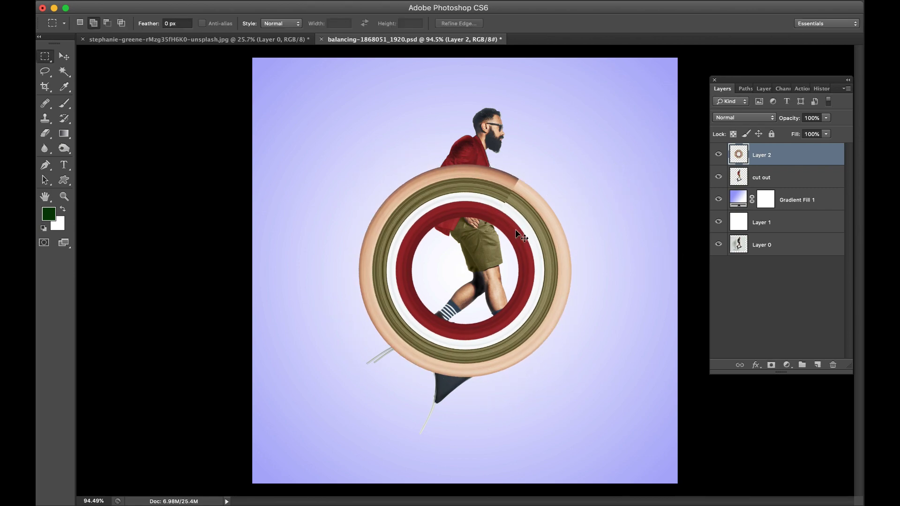
Duplicate the striped ring and scale the copy down around its centre to fit inside the original's red band
key("ctrl+j")
key("ctrl+t")
left_click_drag(571, 164, 526, 216)
key("Return")
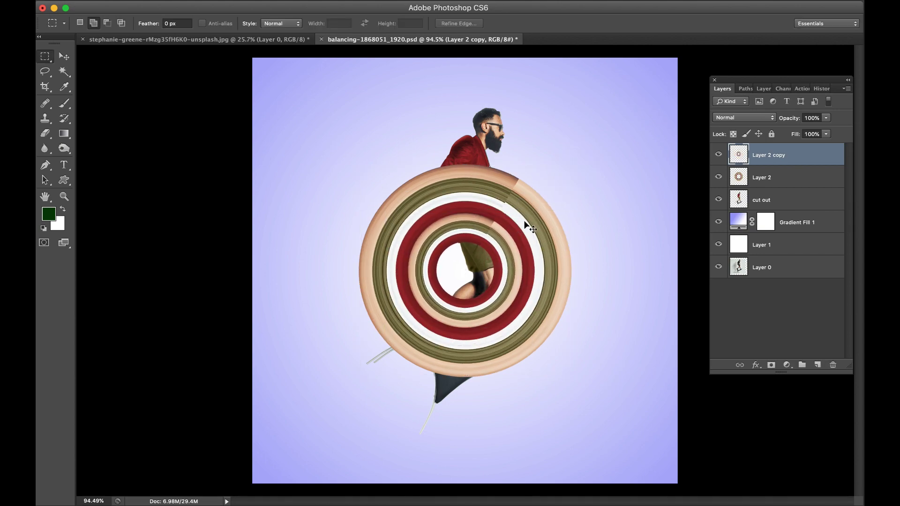
Duplicate the smaller ring and shrink this second copy around its centre to fill most of the remaining inner hole
key("ctrl+j")
key("ctrl+t")
left_click_drag(524, 211, 500, 251)
key("Return")
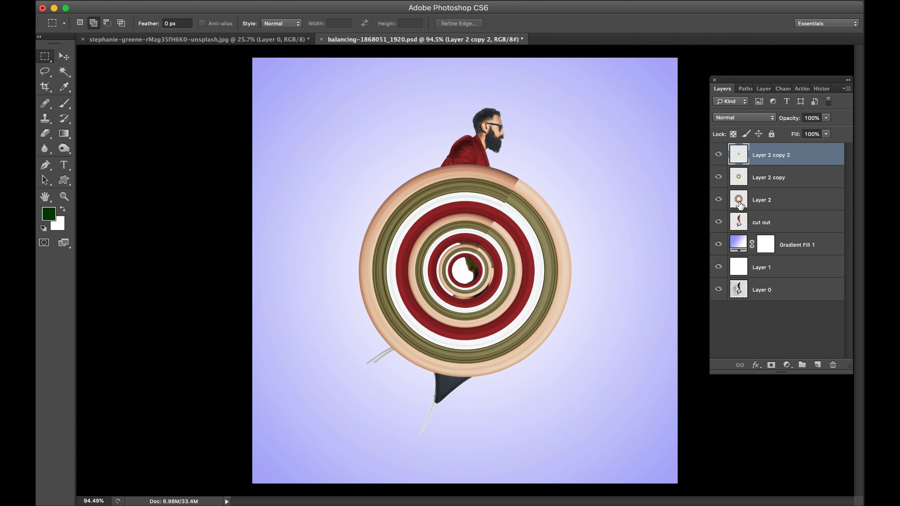
Merge the three ring layers into one and place the merged layer below the cut out layer
left_click(765, 181, "shift")
left_click(768, 201, "shift")
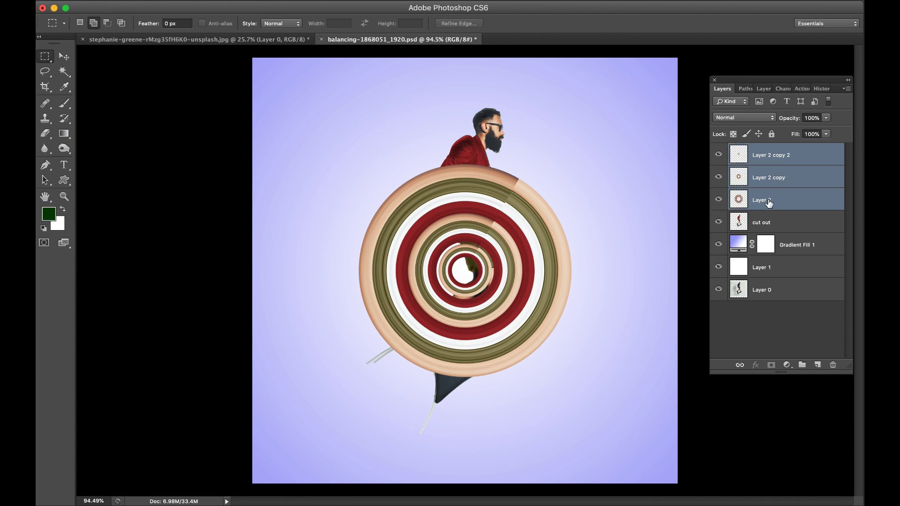
key("ctrl+e")
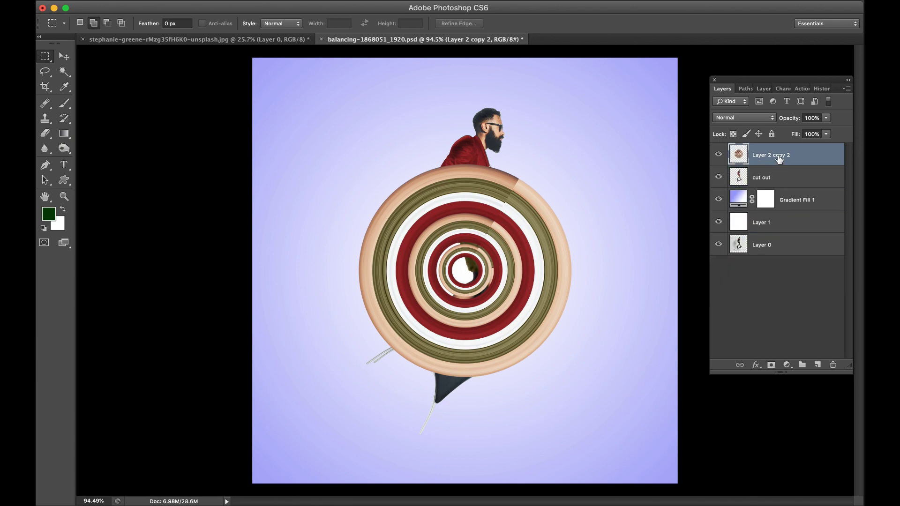
left_click_drag(778, 159, 803, 181)
Enlarge the merged rings to about 140% with Free Transform so they reach from the man's head to the chair's tip
key("ctrl+t")
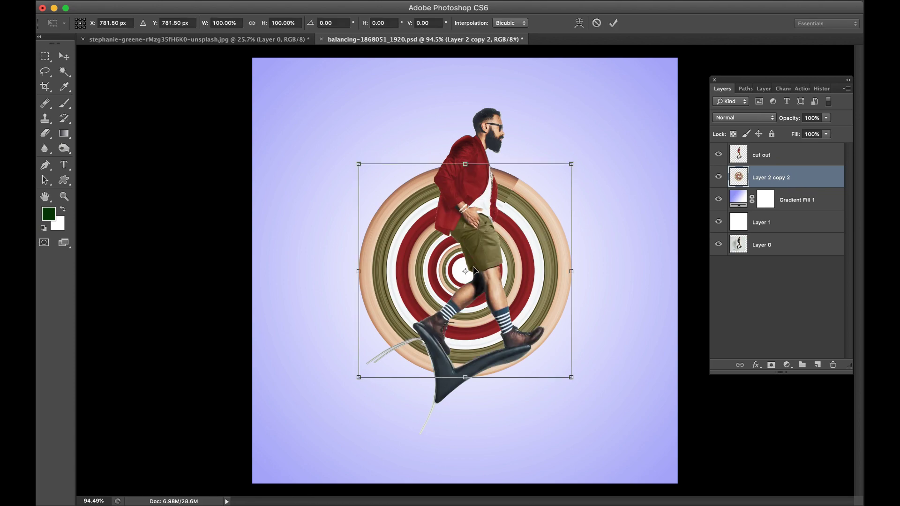
left_click_drag(570, 168, 609, 94)
left_click_drag(359, 378, 324, 404)
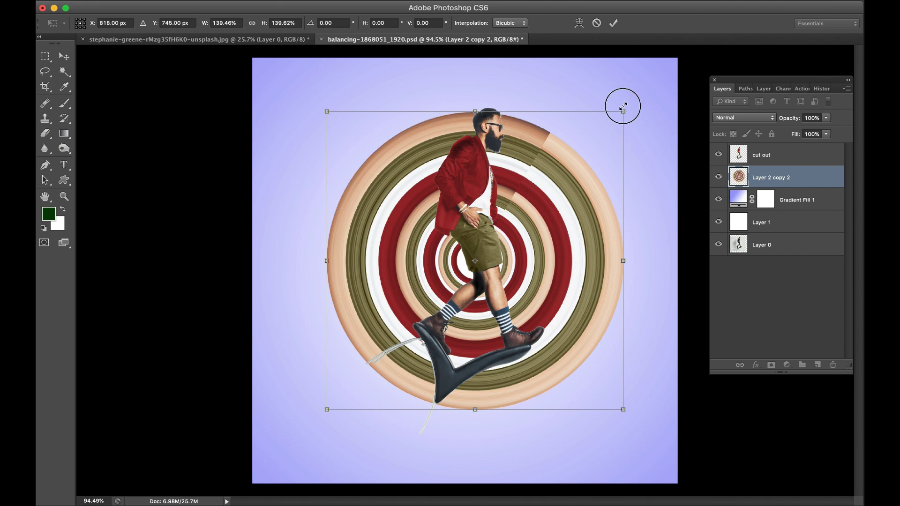
left_click_drag(623, 105, 624, 104)
key("Return")
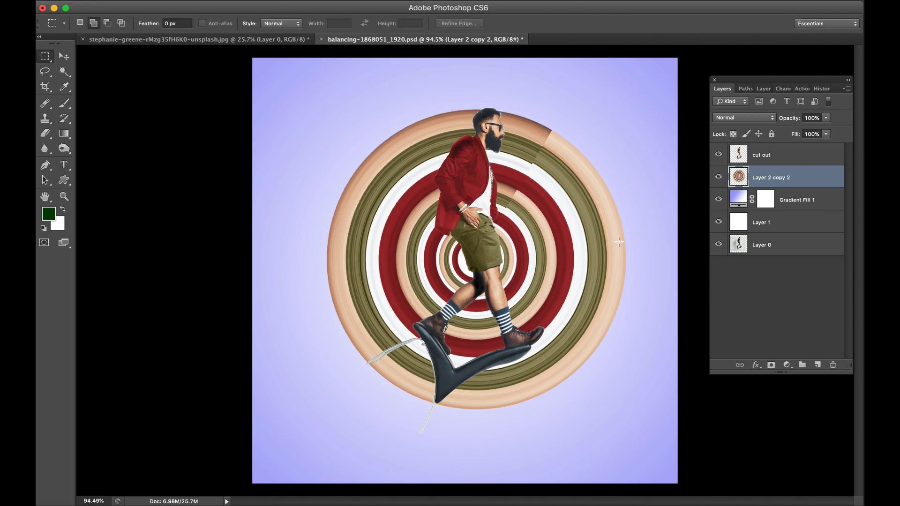
Add a layer mask to the rings and paint with a black brush to hide the part in front of the man
left_click(776, 368)
scroll(542, 192, "up", 2)
key("l")
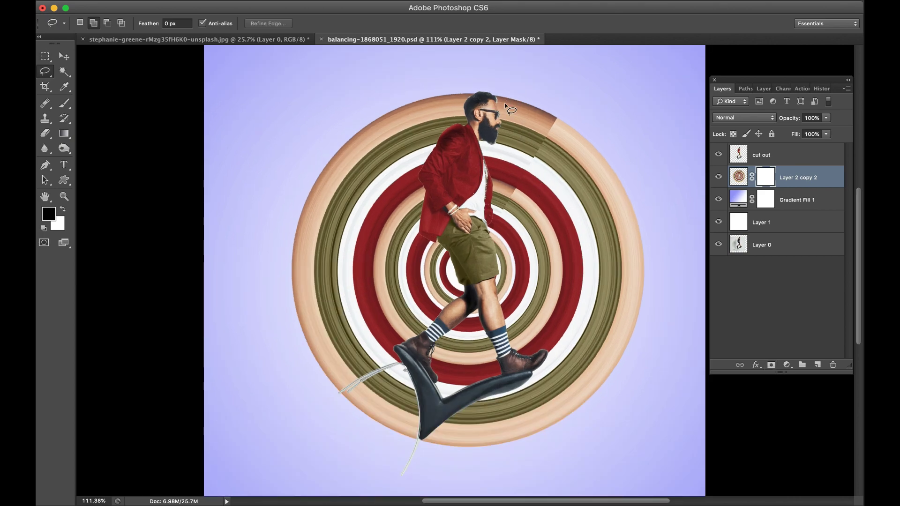
key("b")
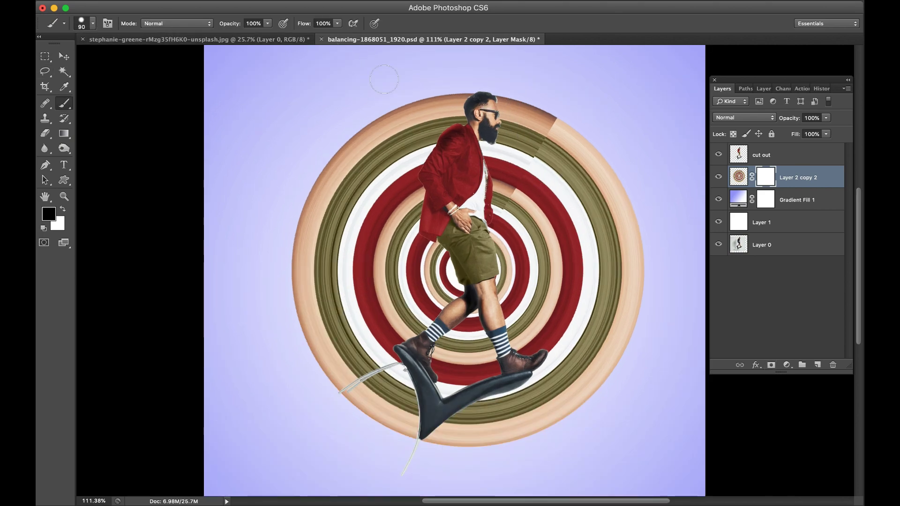
mouse_move(515, 104)
left_mouse_down()
mouse_move(481, 151)
mouse_move(502, 316)
mouse_move(520, 358)
mouse_move(534, 356)
mouse_move(498, 163)
mouse_move(515, 146)
mouse_move(508, 120)
mouse_move(552, 355)
mouse_move(562, 200)
mouse_move(581, 329)
mouse_move(604, 264)
mouse_move(631, 315)
mouse_move(631, 381)
left_mouse_up()
key("bracketright")
key("bracketright")
key("bracketright")
key("bracketright")
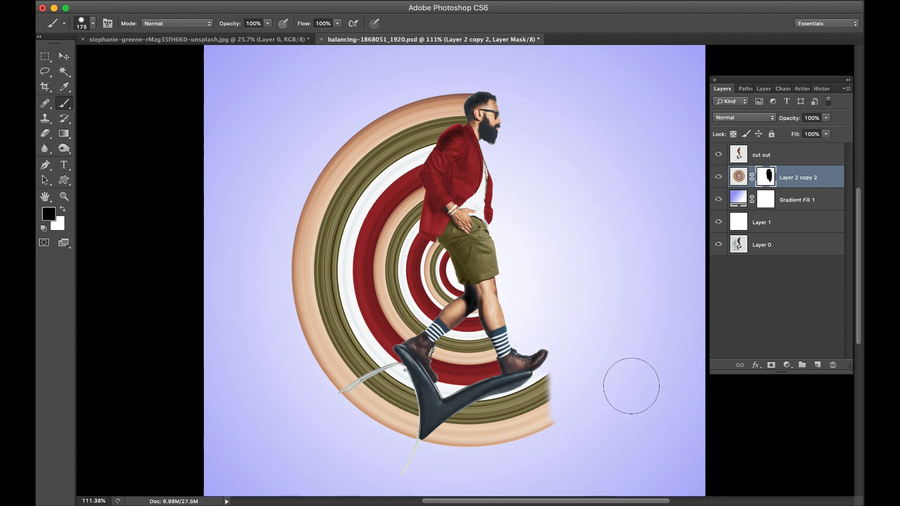
Mask out the remaining ring pieces below the chair, adjusting the brush size to follow its lower edge
key("bracketleft")
key("bracketleft")
mouse_move(549, 374)
left_mouse_down()
mouse_move(523, 401)
mouse_move(472, 408)
mouse_move(429, 445)
mouse_move(490, 417)
left_mouse_up()
key("bracketleft")
key("bracketleft")
key("bracketleft")
key("bracketleft")
key("bracketright")
key("bracketright")
key("bracketright")
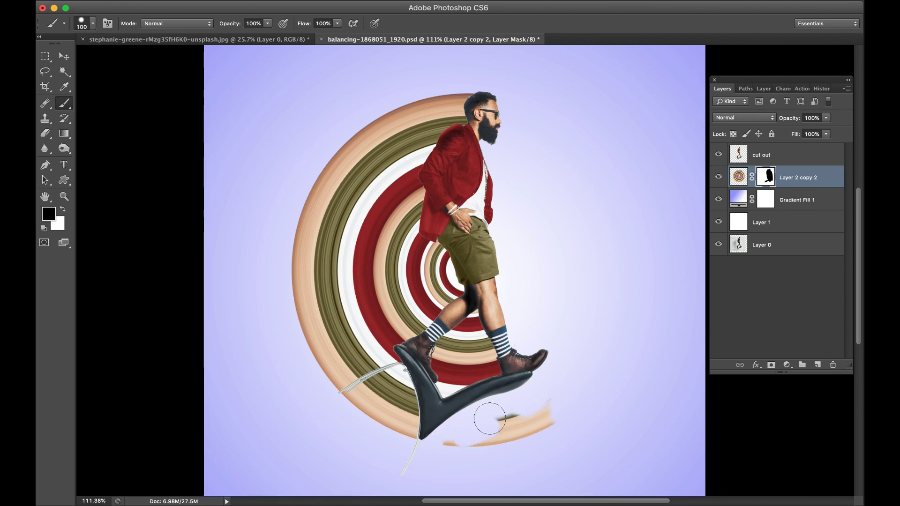
left_click_drag(446, 446, 516, 424)
key("bracketright")
key("bracketright")
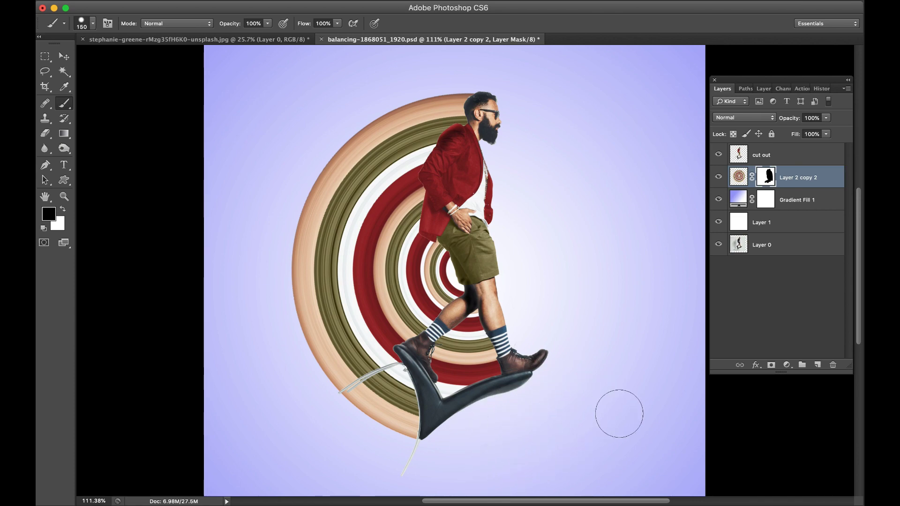
Compare the composition with the ring layer hidden and shown, and examine the whole image at different zoom levels
scroll(618, 414, "down", 5)
key("super+0")
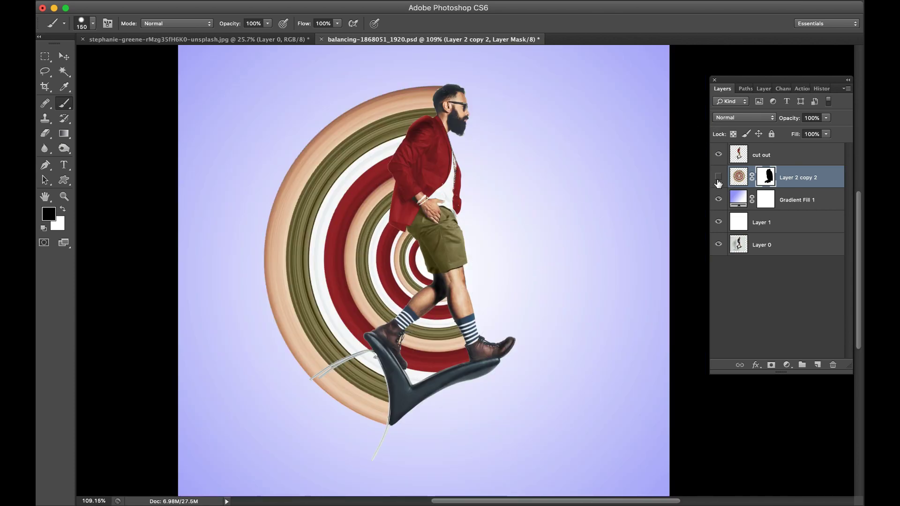
left_click(718, 177)
left_click(718, 177)
left_click(718, 177)
left_click(718, 177)
left_click(718, 177)
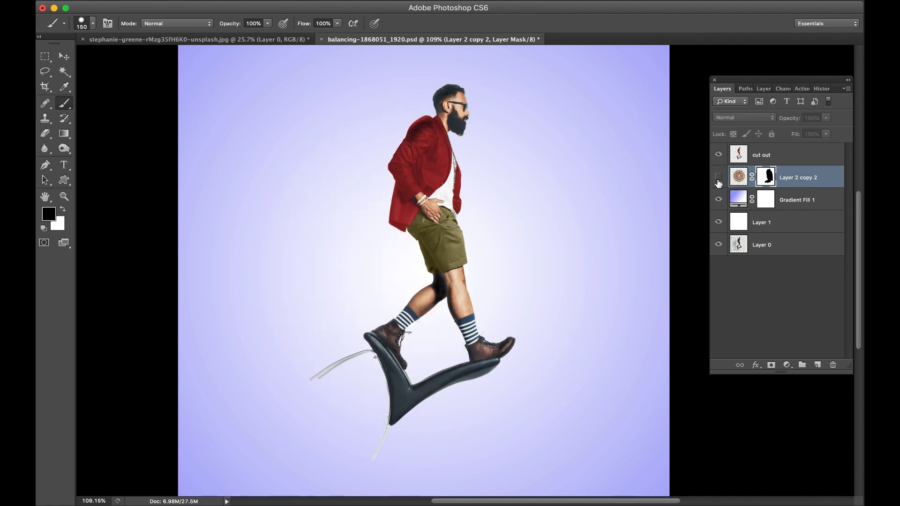
left_click(718, 177)
scroll(555, 184, "down", 4)
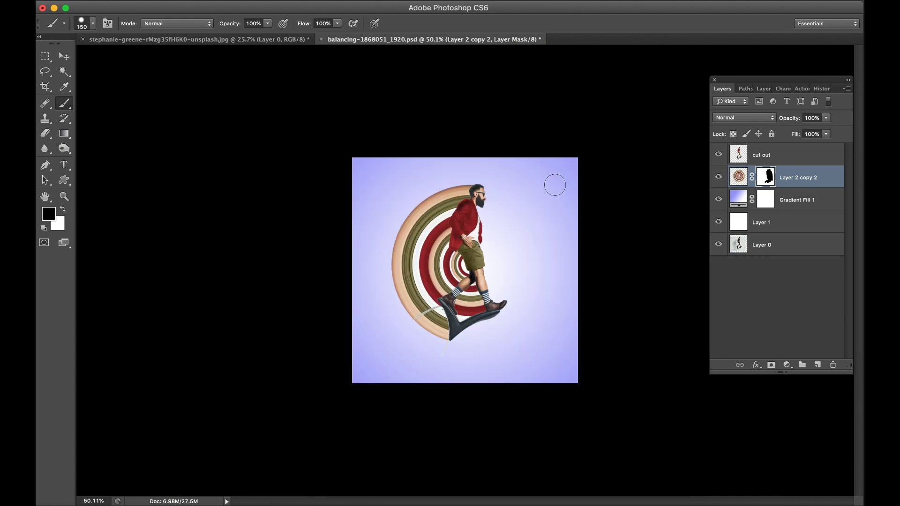
scroll(509, 251, "up", 4)
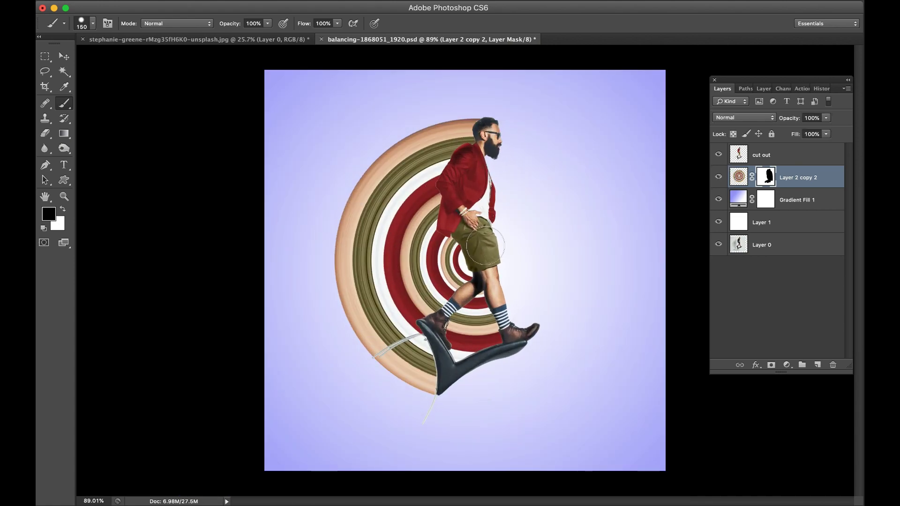